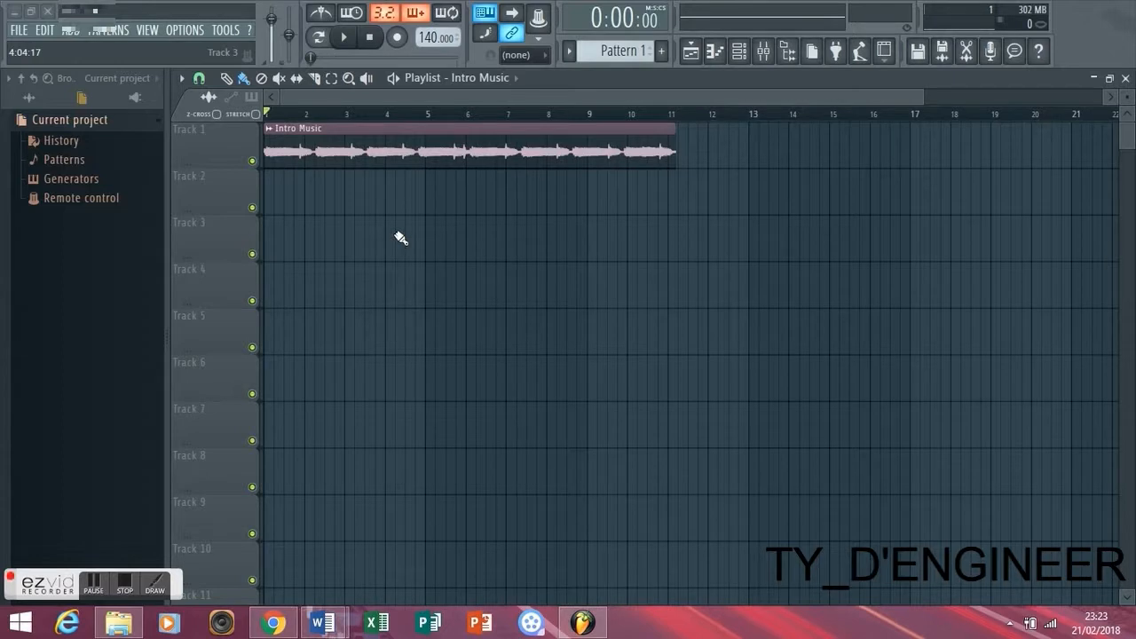
Play the Intro Music clip in the playlist, then stop playback.
click(344, 37)
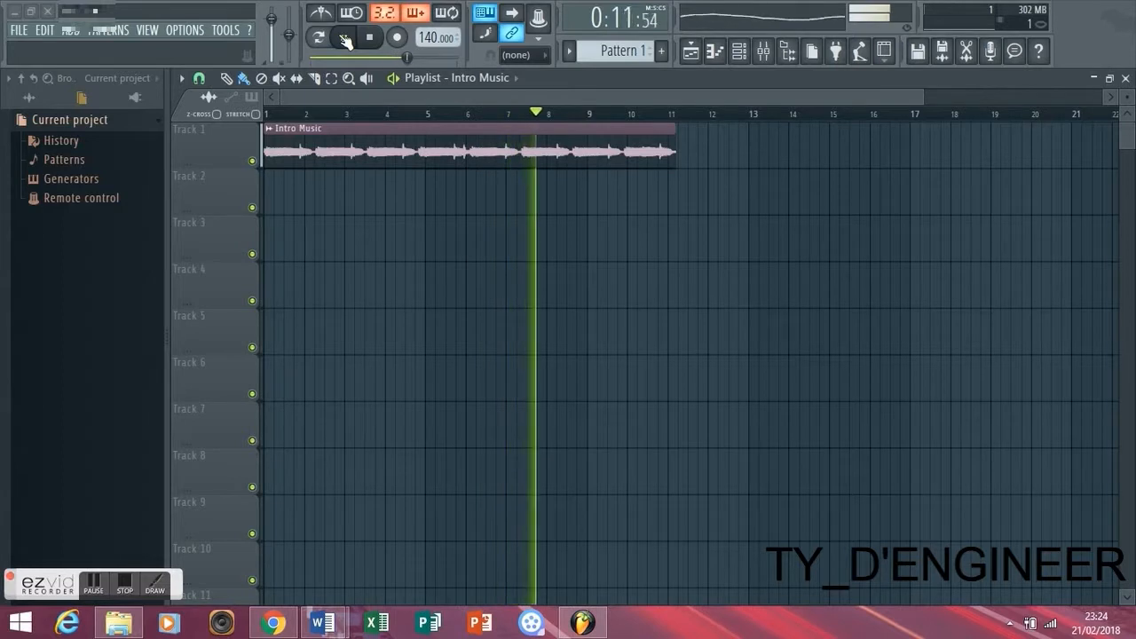
click(344, 38)
click(371, 38)
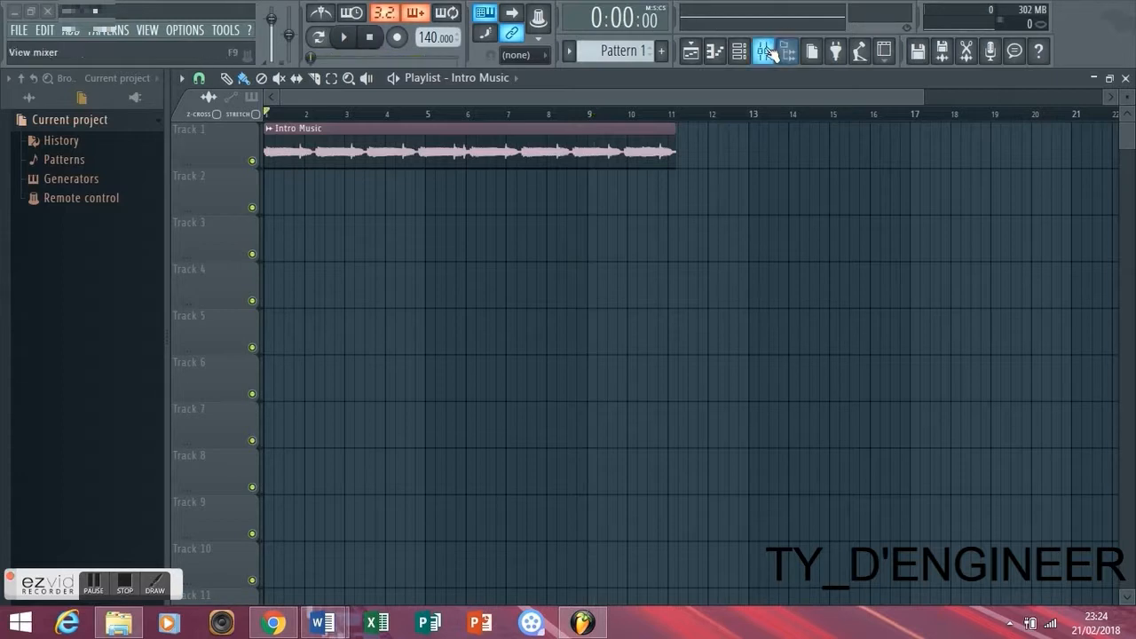
Route the Intro Music channel to mixer track 1 and close its channel settings.
double_click(558, 134)
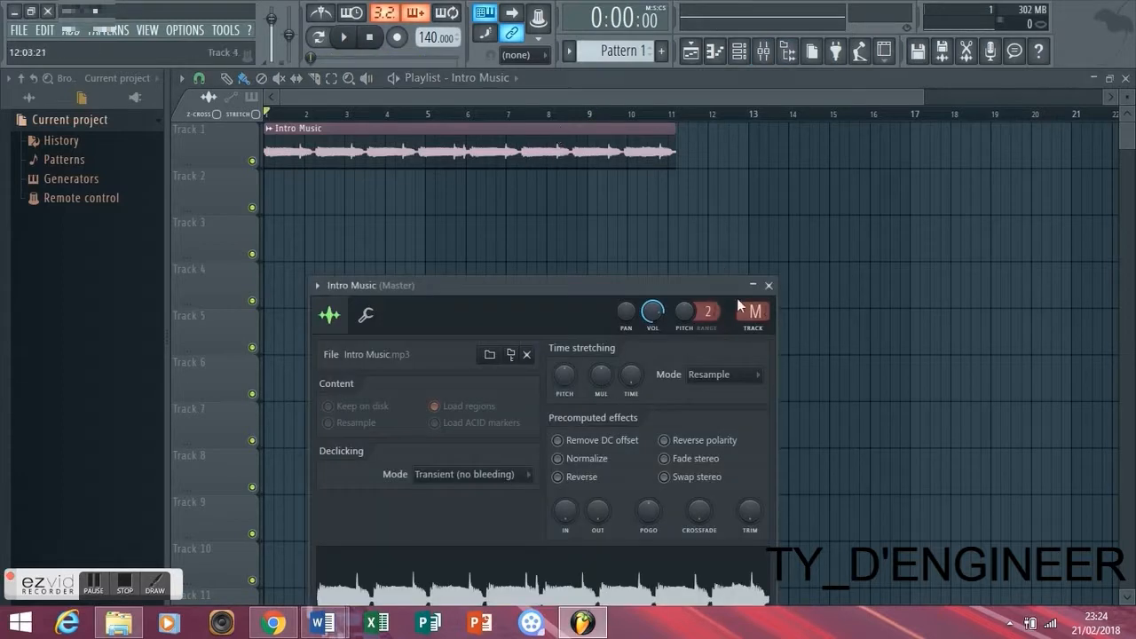
scroll(750, 311, up, 1)
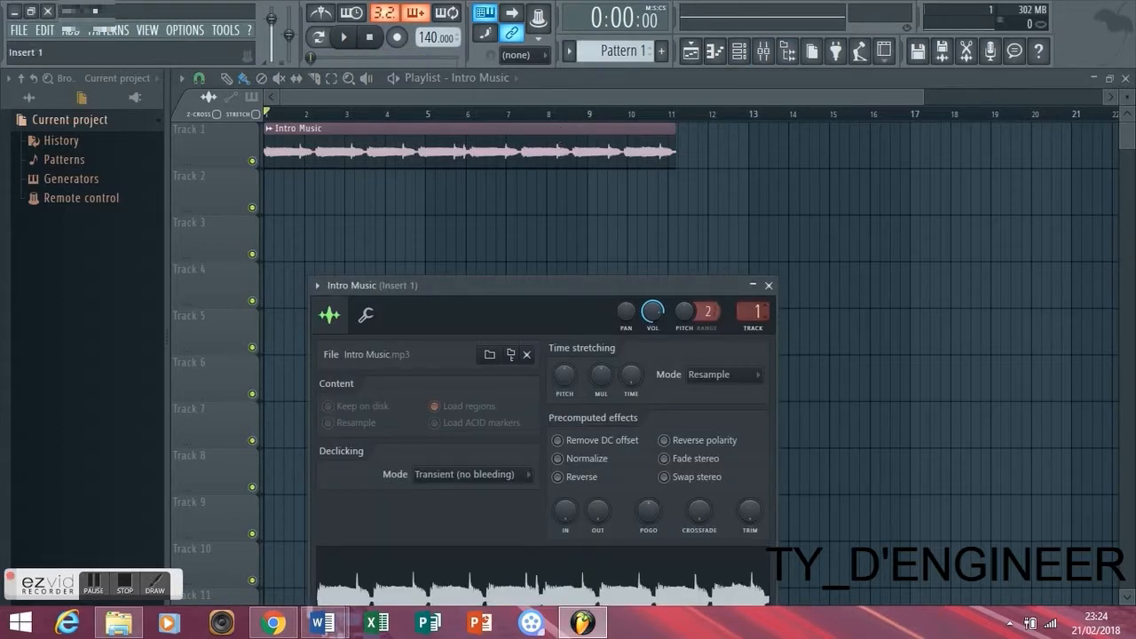
click(768, 286)
Load Fruity Parametric EQ 2 in the first effect slot of mixer Insert 1 and play the song through it.
click(763, 51)
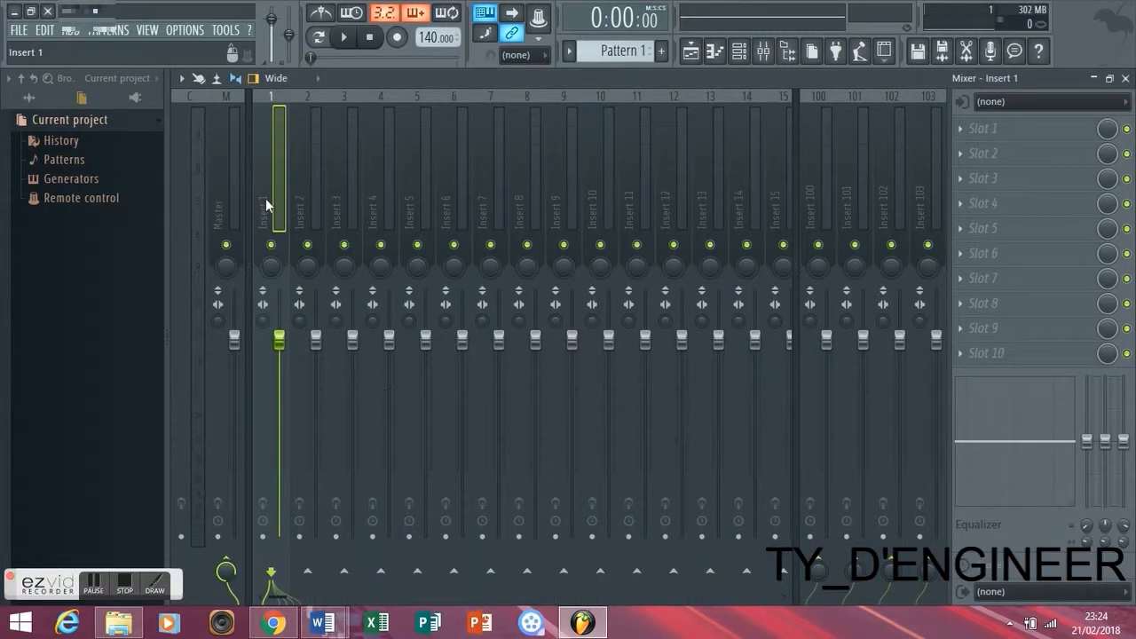
click(974, 129)
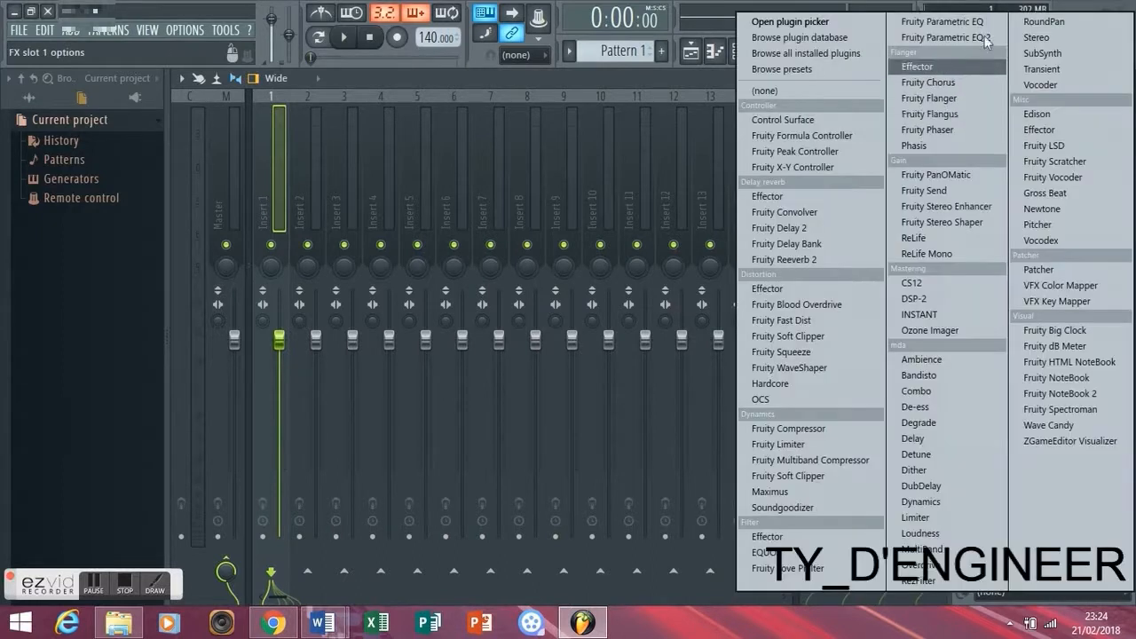
click(984, 39)
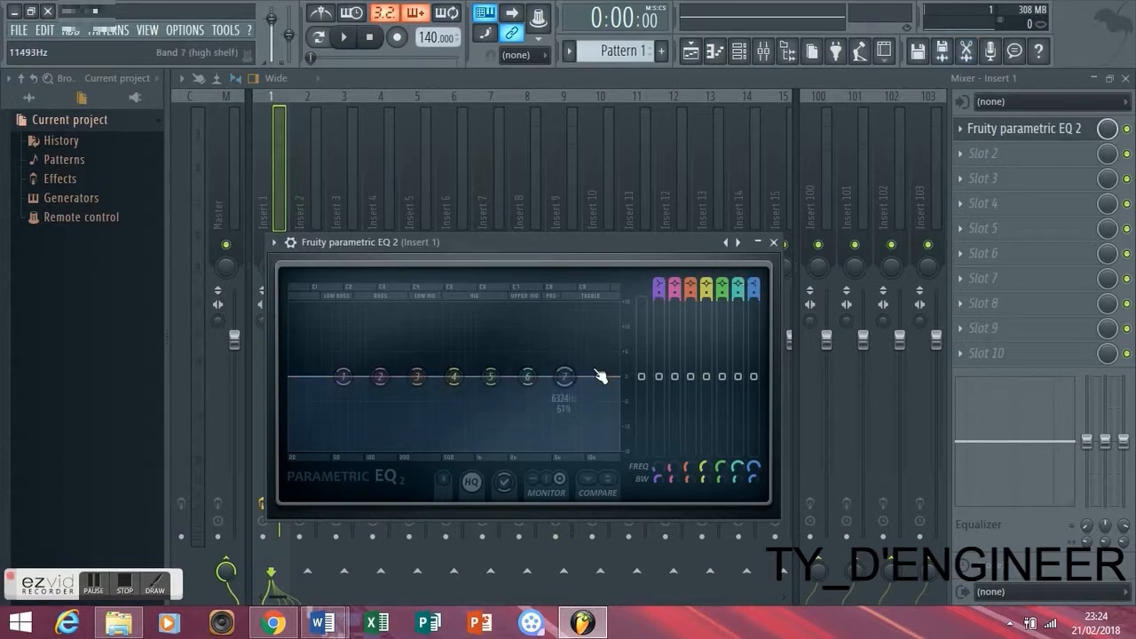
key(space)
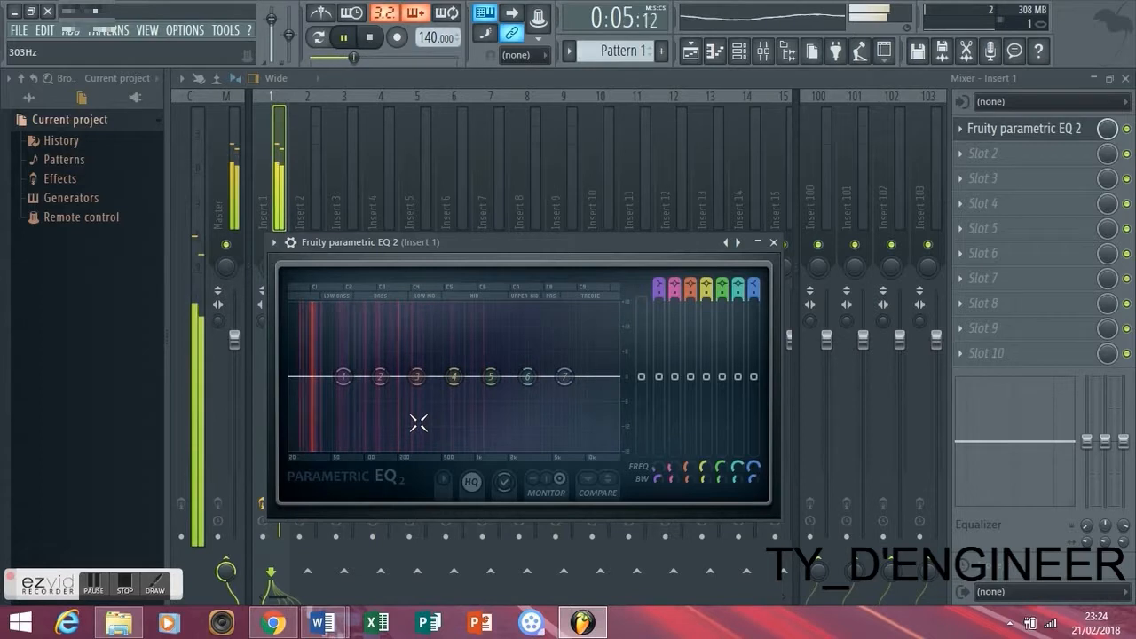
key(space)
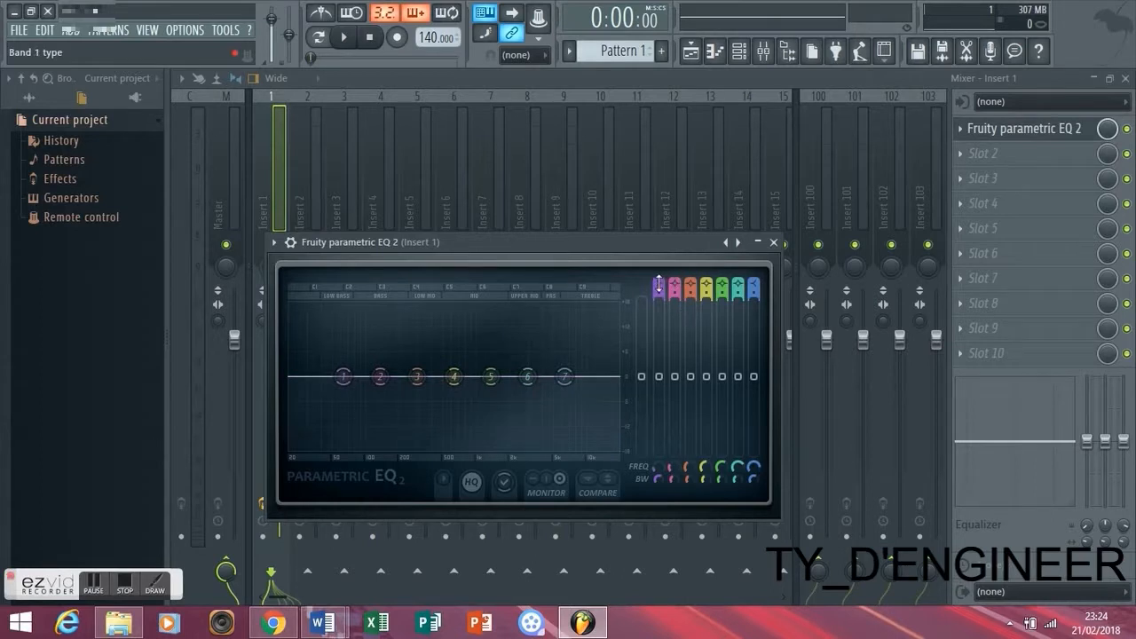
Make EQ band 7 a low pass with a narrower bandwidth, and set band 6 to about 1.7 dB, 6469 Hz and 28% bandwidth.
drag(754, 285, 753, 320)
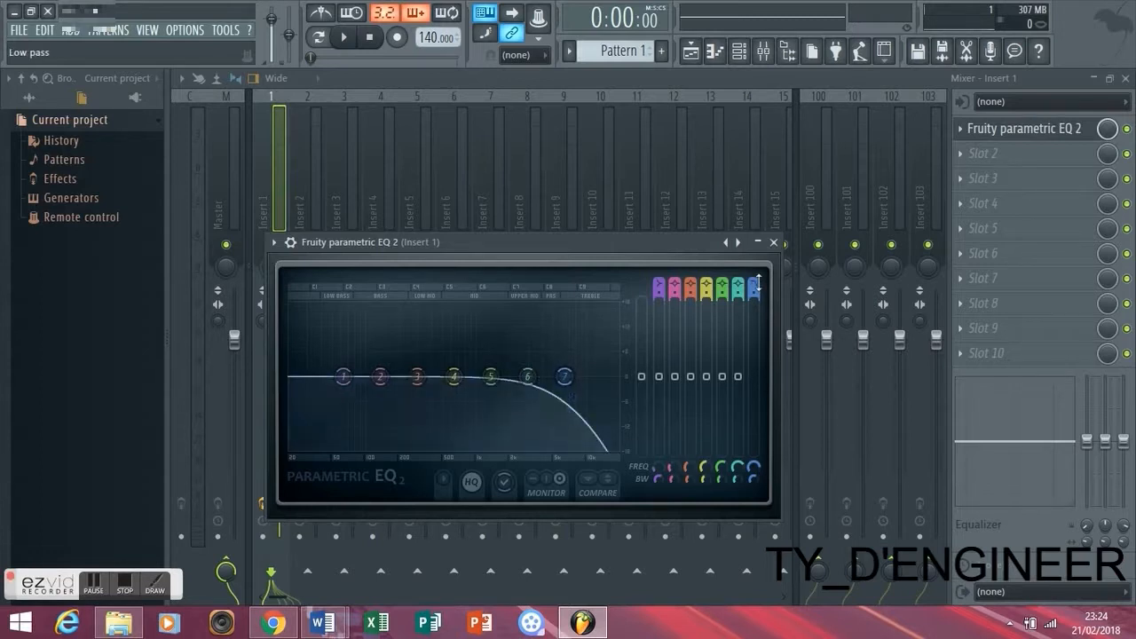
drag(753, 479, 753, 460)
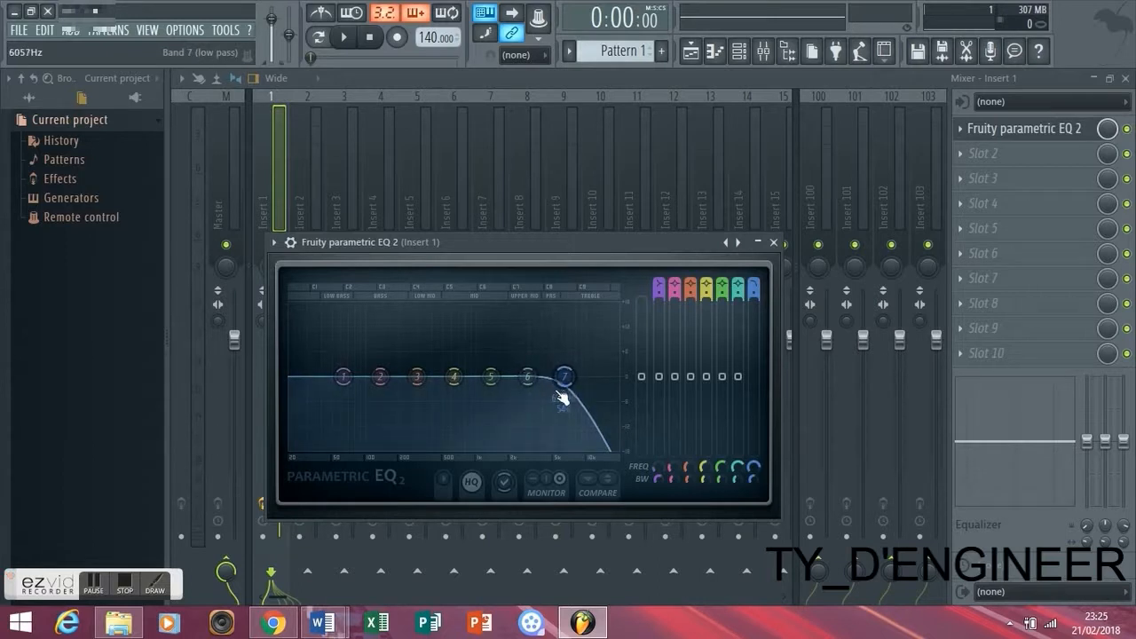
drag(528, 382, 569, 372)
drag(737, 482, 737, 496)
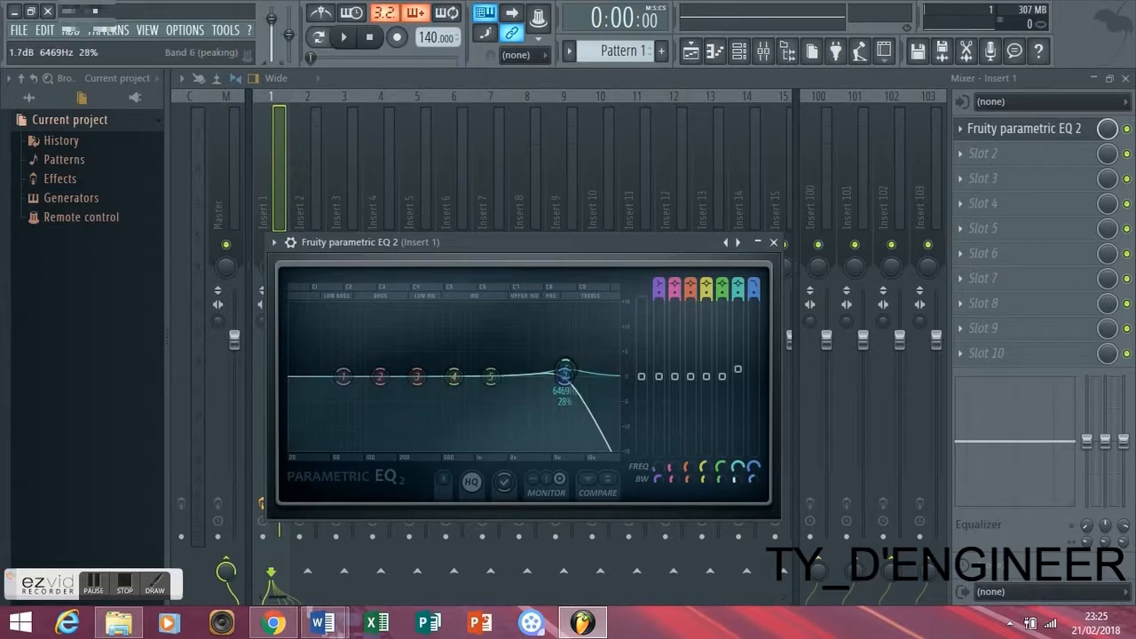
Toggle the EQ band tokens off and on, and try band 7's bandwidth at 100% before narrowing it again.
click(504, 487)
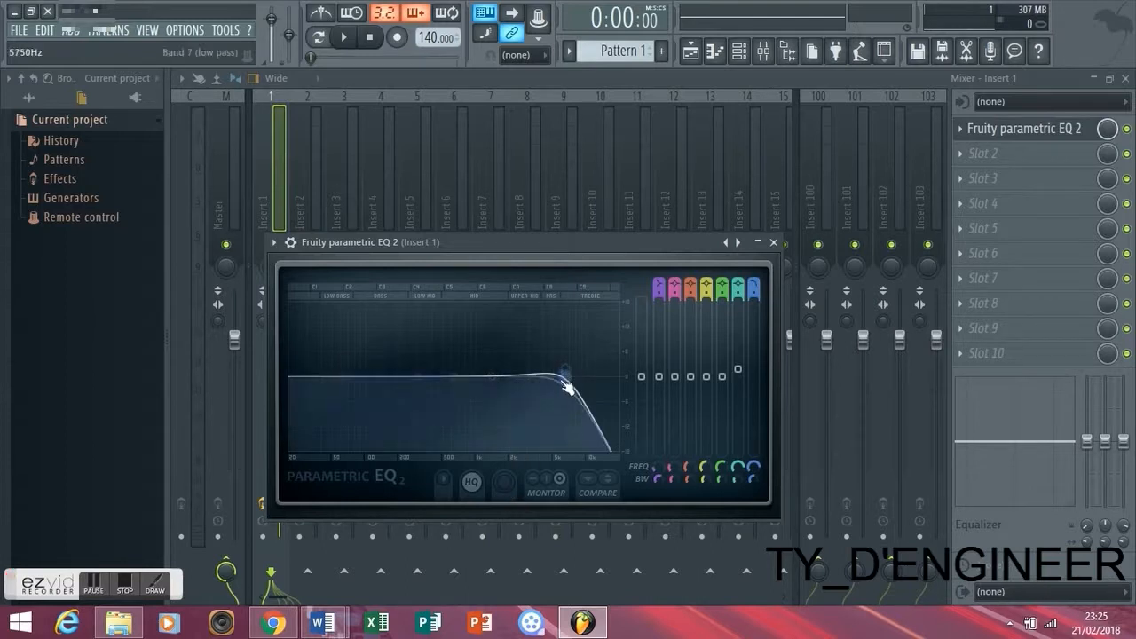
click(503, 487)
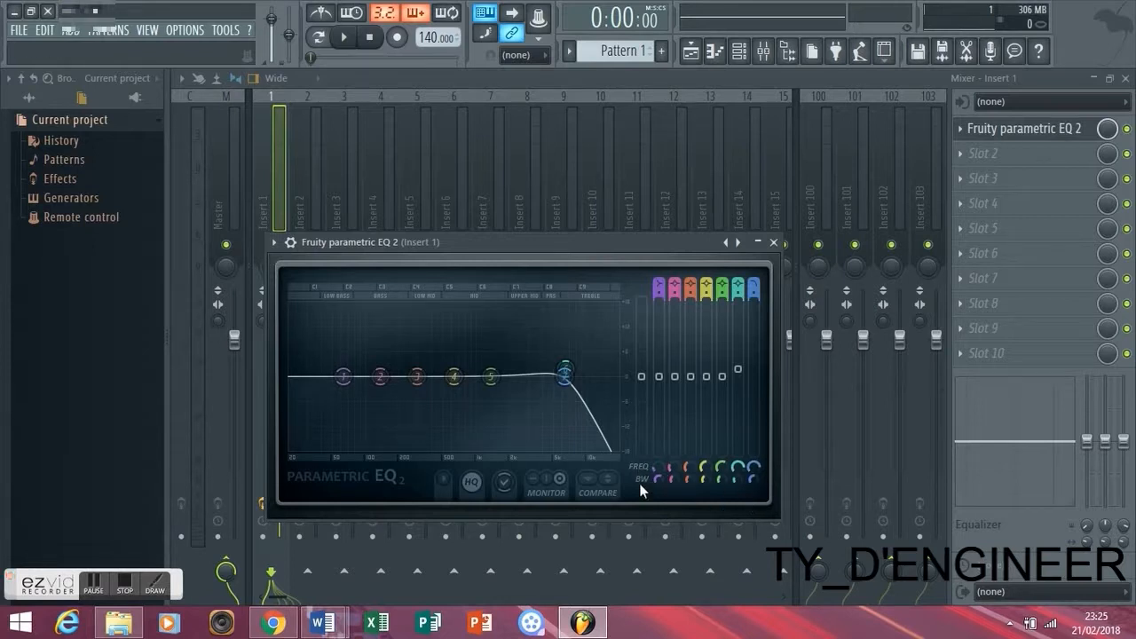
mouse_move(753, 480)
mouse_down()
mouse_move(753, 528)
mouse_move(753, 474)
mouse_up()
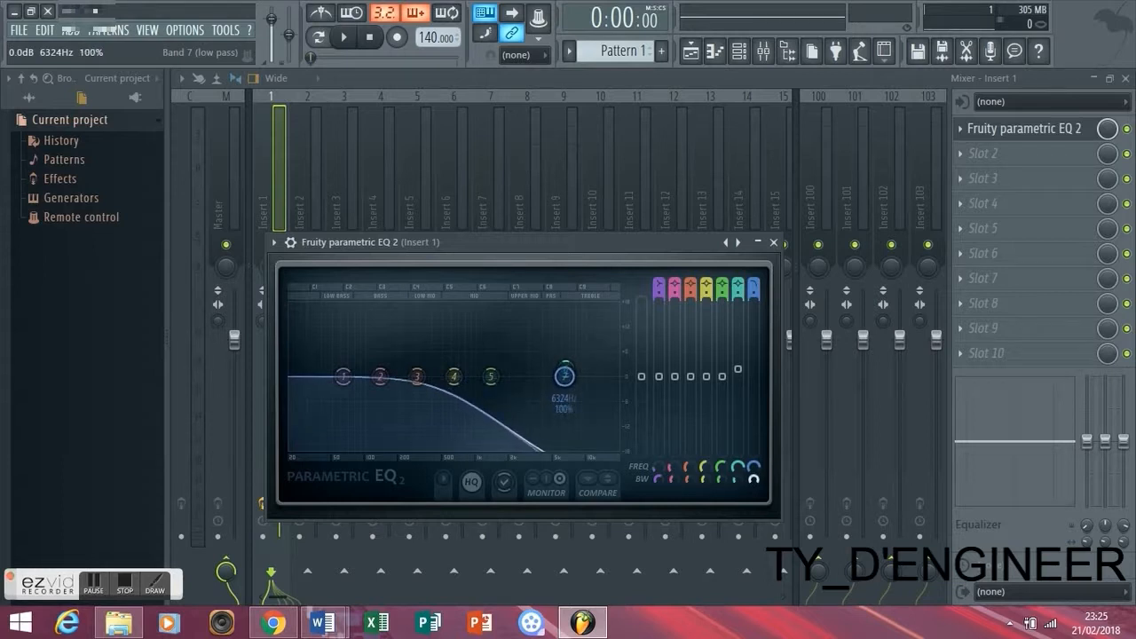
drag(752, 474, 753, 497)
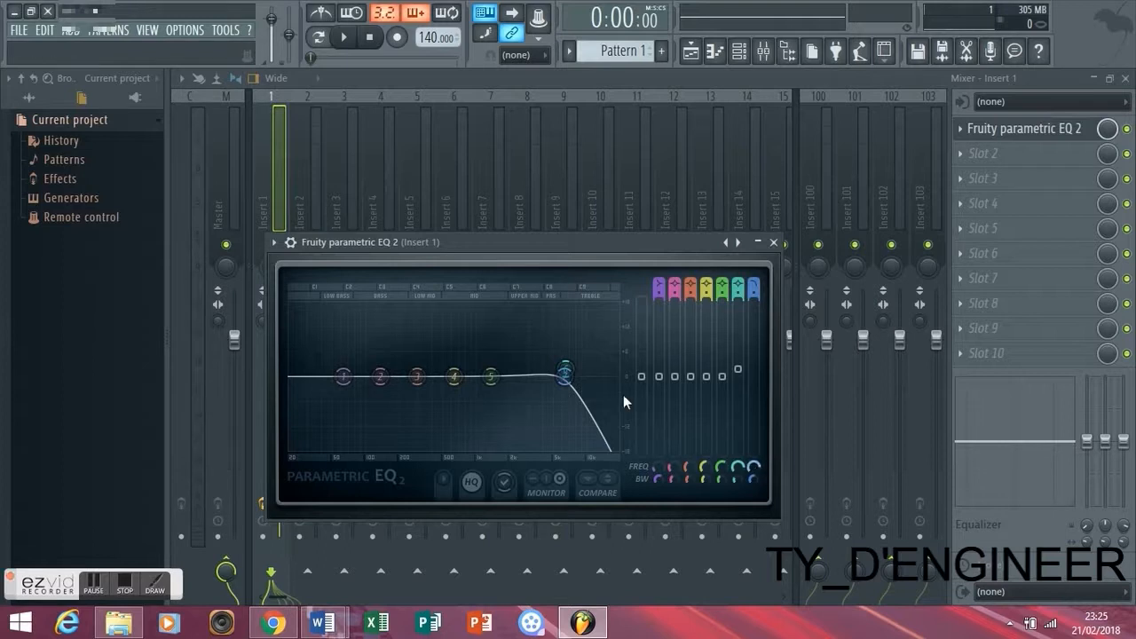
Create an automation clip for the band 7 frequency of the EQ and show it in the playlist.
right_click(756, 468)
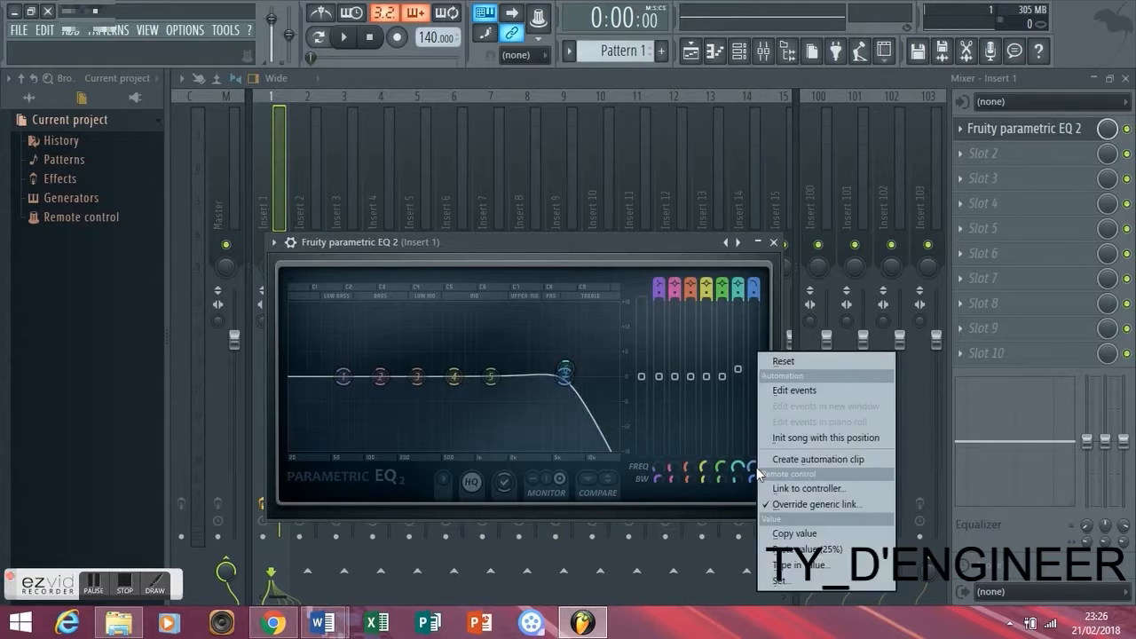
click(810, 460)
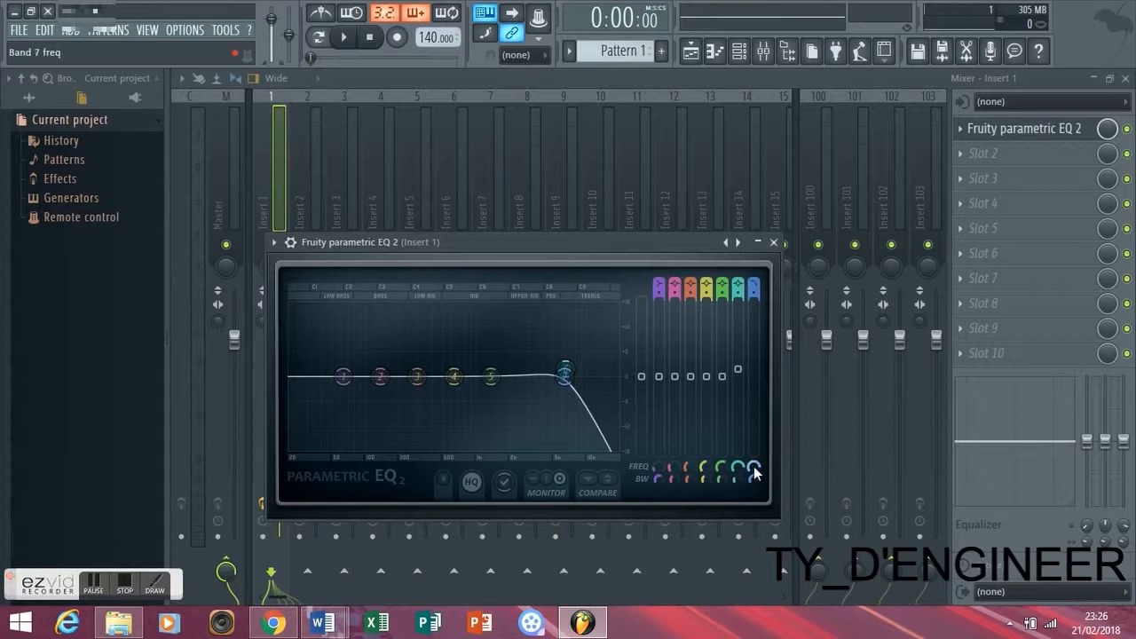
click(706, 60)
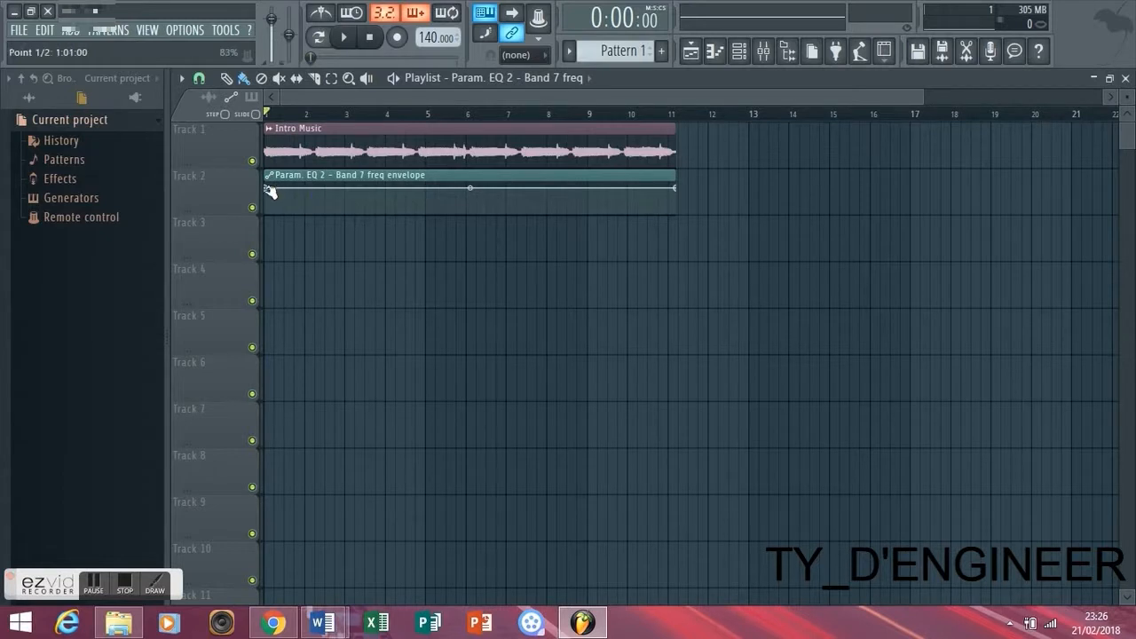
Lower the end point of the band 7 frequency envelope to the clip's bottom for a steady downward slope.
click(693, 51)
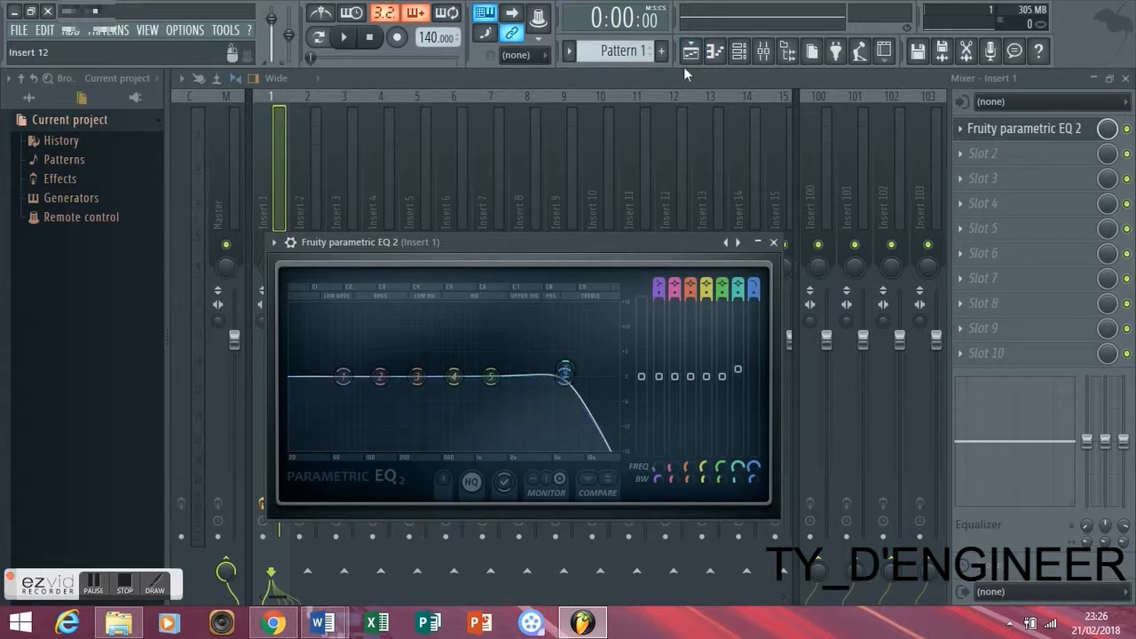
click(694, 54)
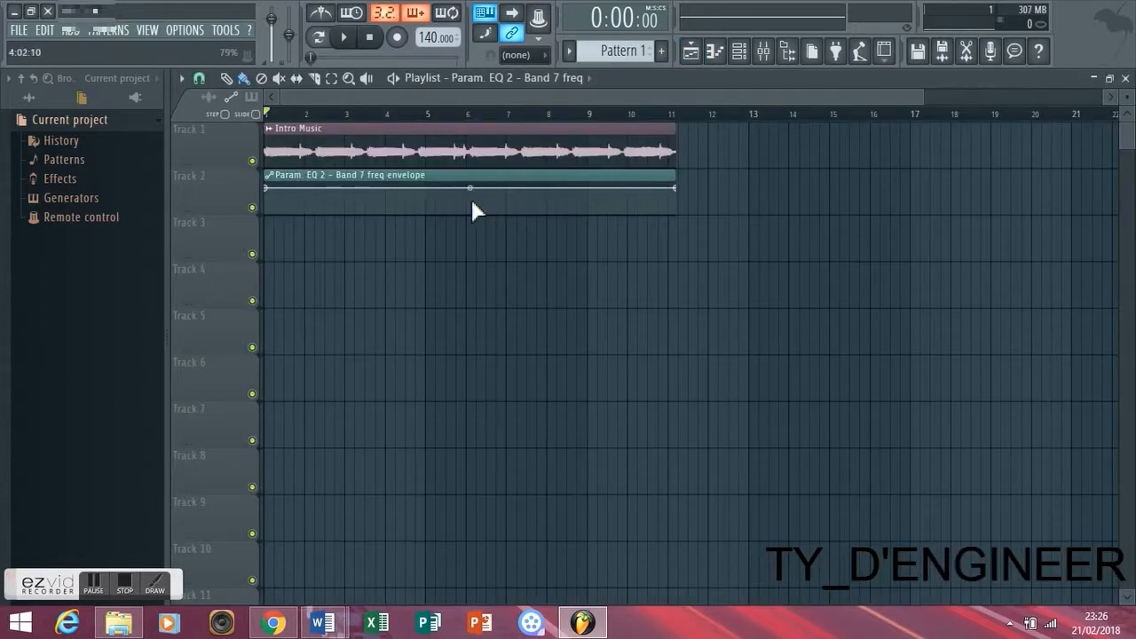
drag(680, 189, 680, 222)
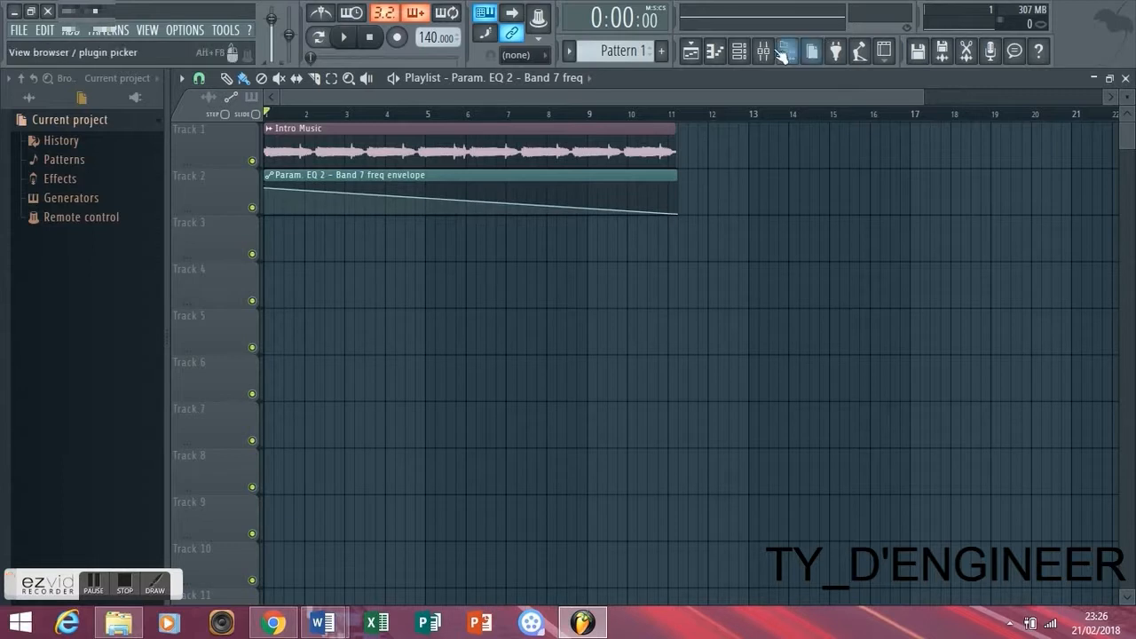
Open Fruity parametric EQ 2 over the playlist and play the song to watch the band 7 frequency automation.
click(764, 51)
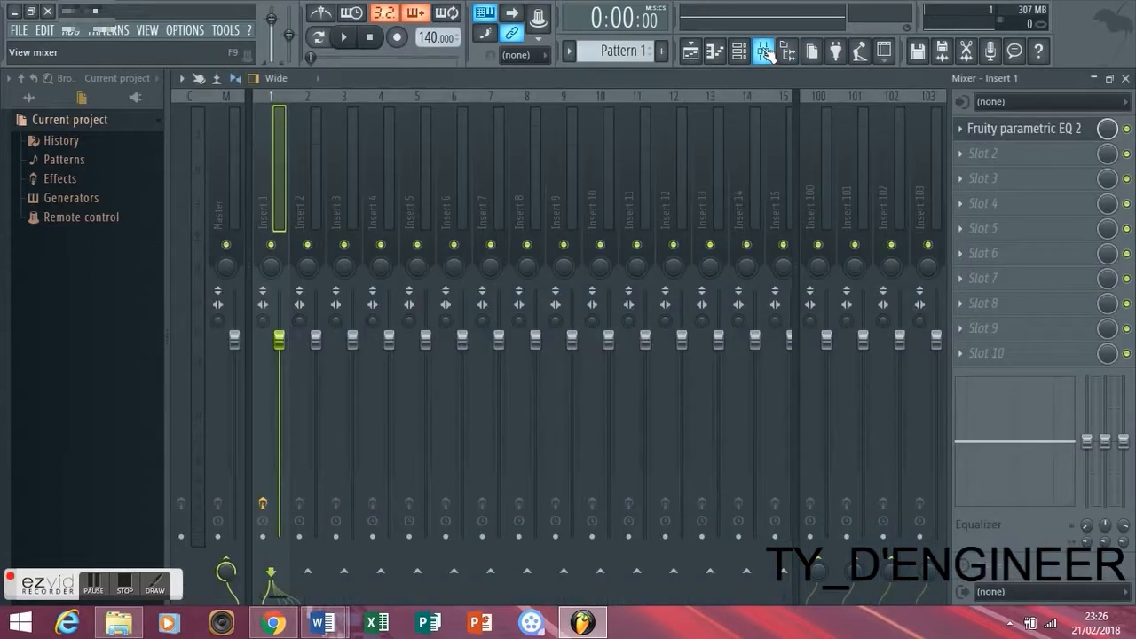
click(1025, 129)
click(1125, 78)
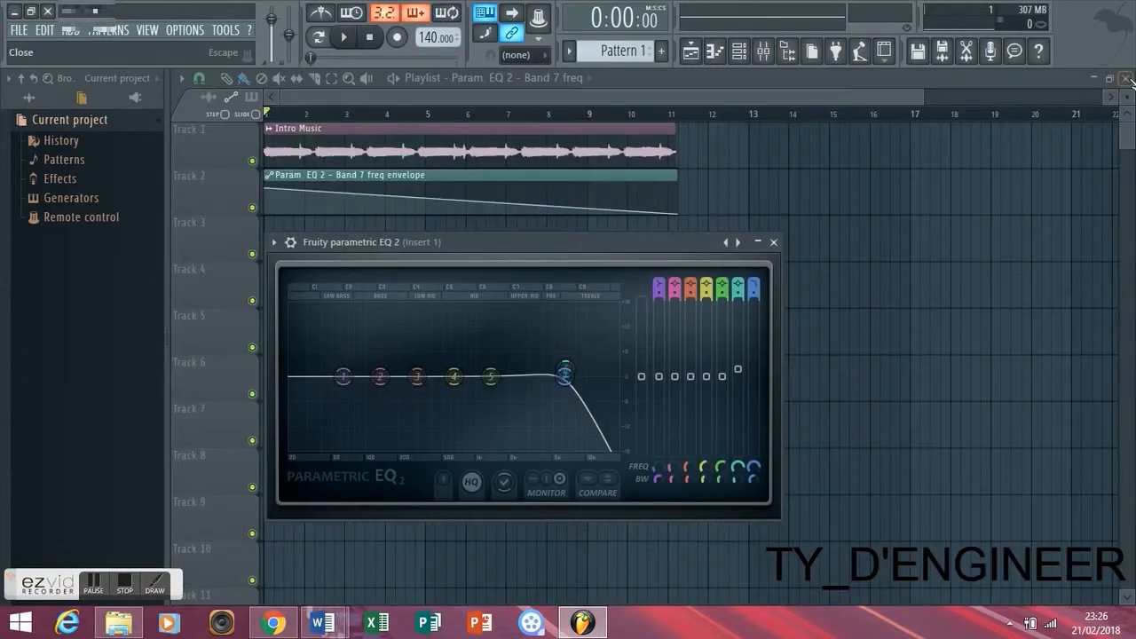
drag(409, 239, 355, 239)
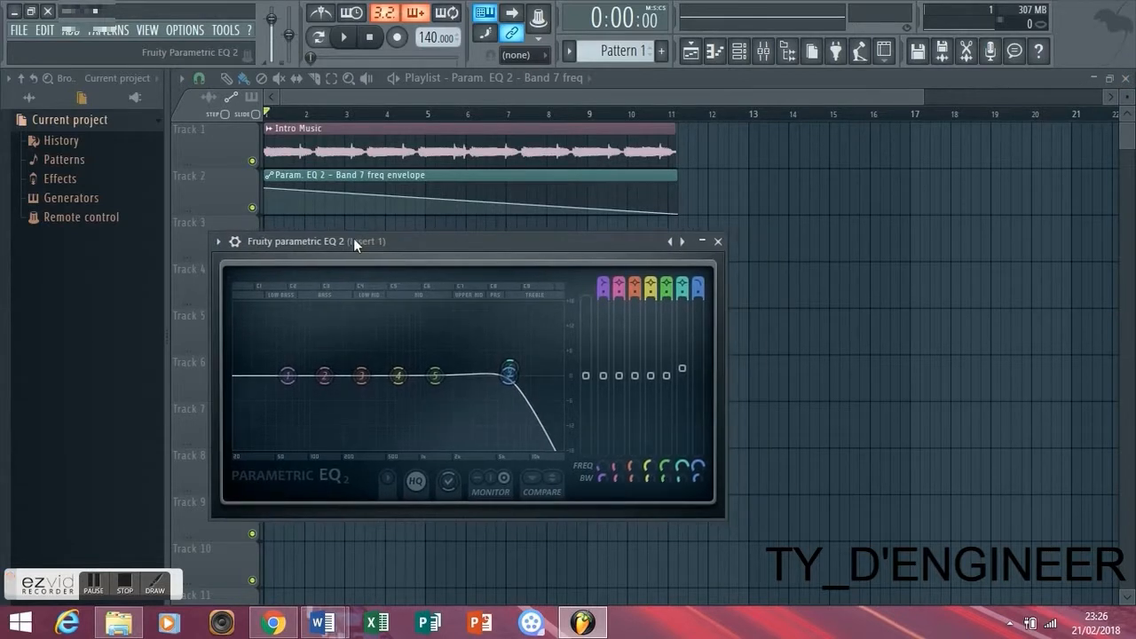
key(space)
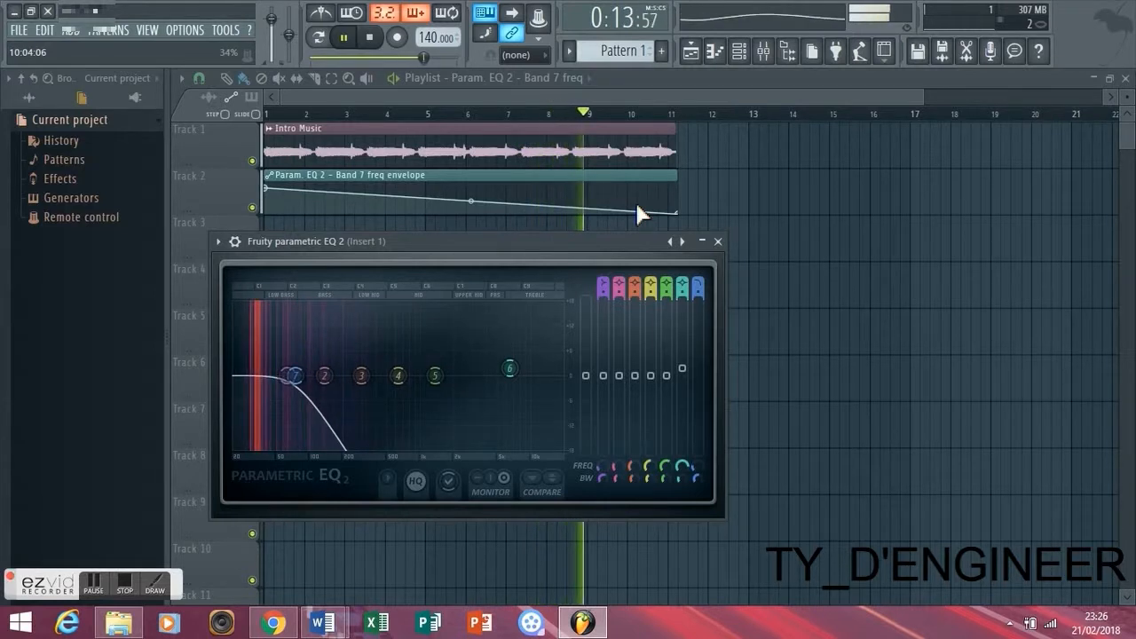
Add a low envelope point between bars 7 and 8, raise the end point to 100%, and pause playback.
right_click(535, 205)
drag(672, 212, 685, 176)
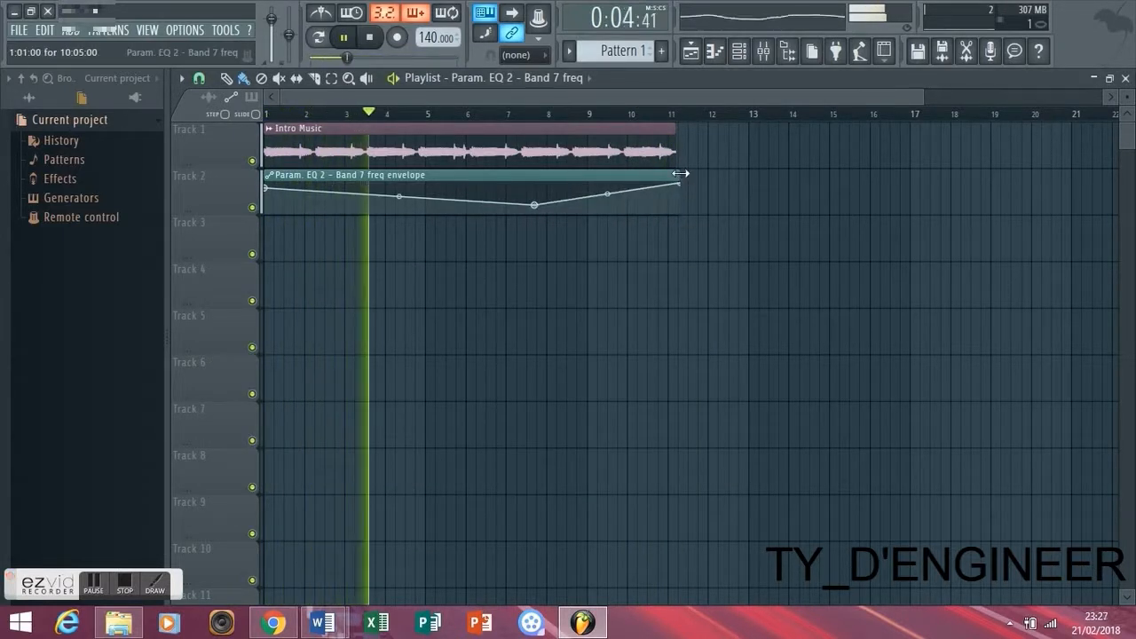
click(350, 37)
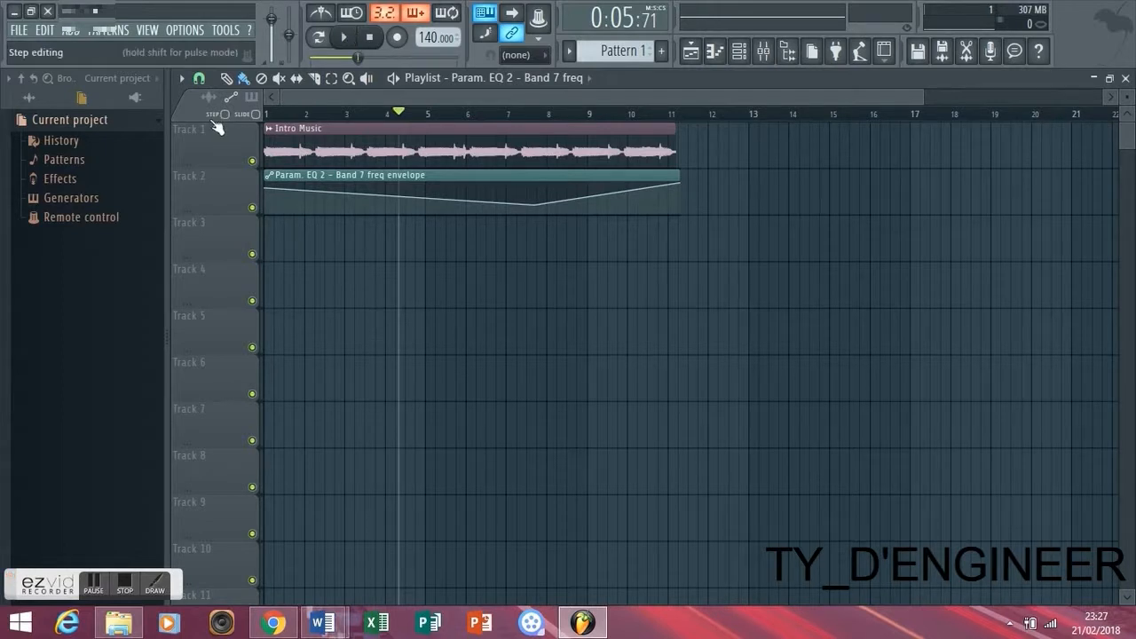
Copy the first envelope point's 83% value to the last point and play the song to hear the sweep.
right_click(269, 189)
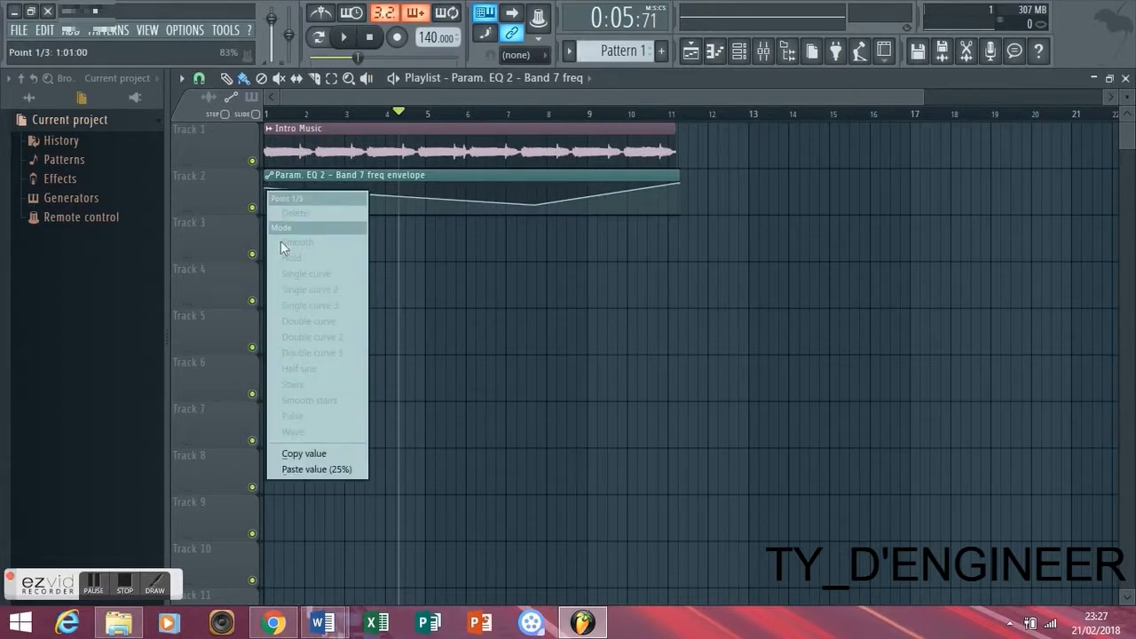
click(304, 454)
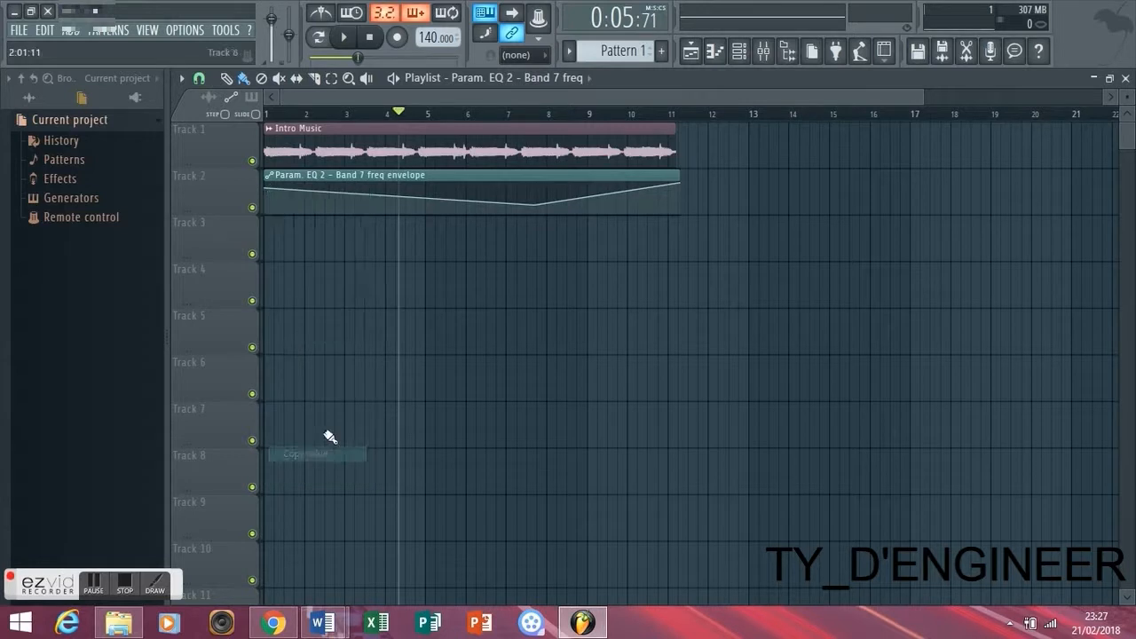
right_click(676, 182)
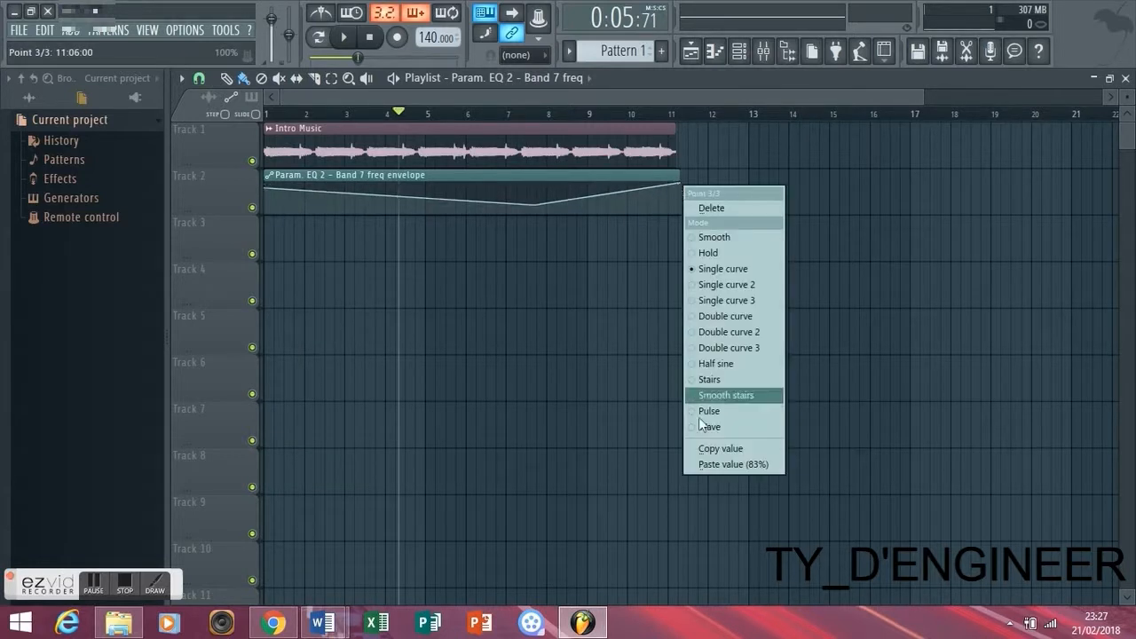
click(709, 465)
key(space)
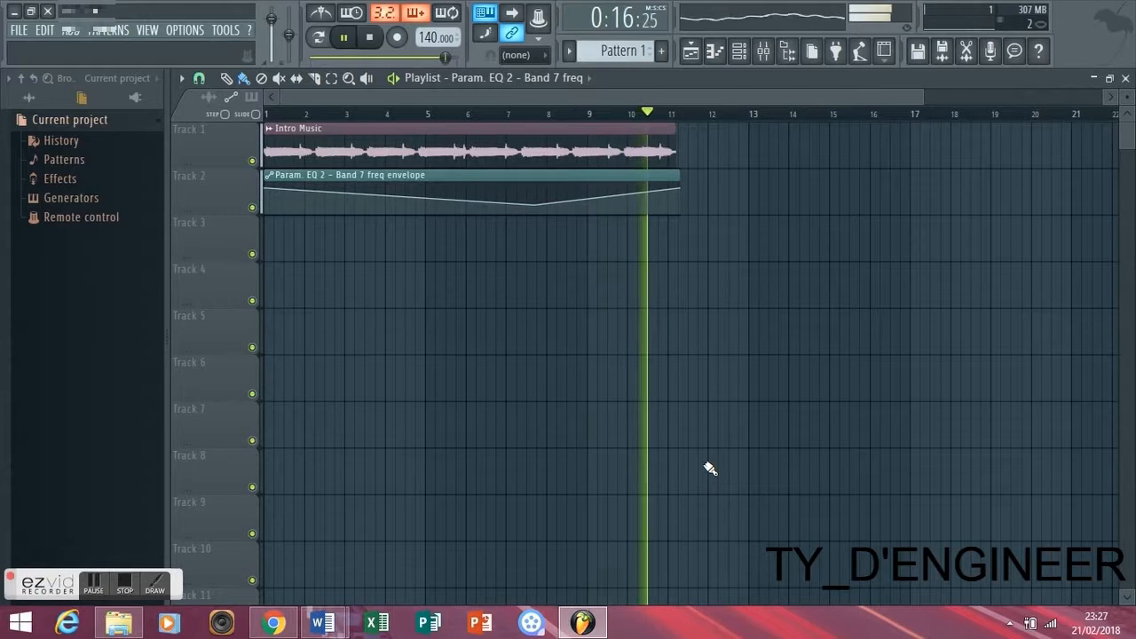
key(space)
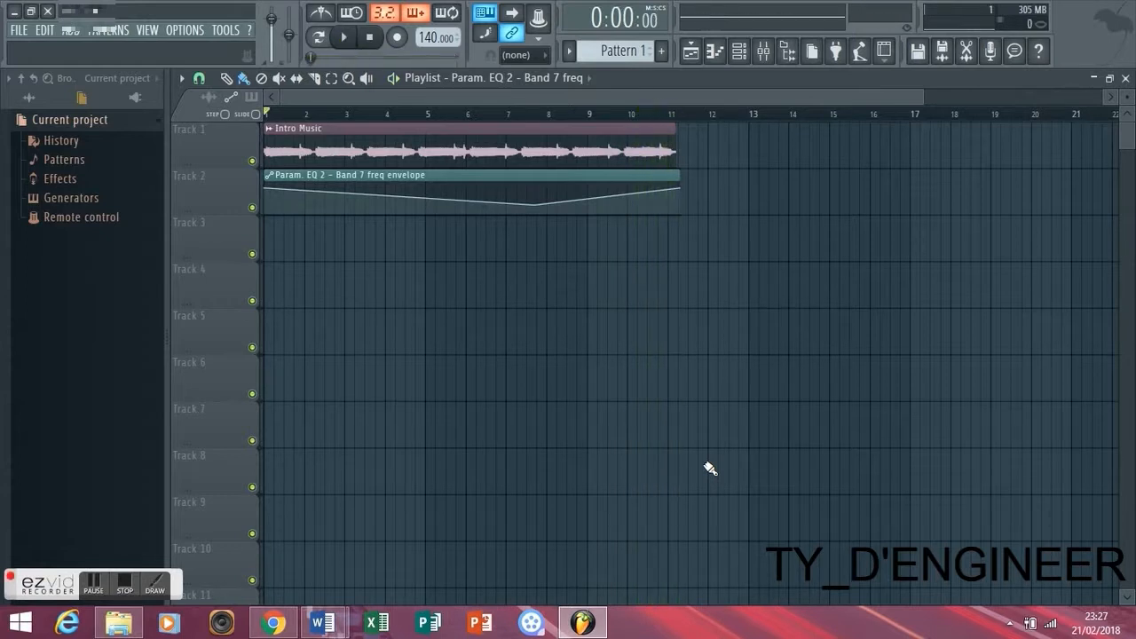
Reopen Fruity parametric EQ 2 on mixer Insert 1 and change the band 7 type to Low shelf.
click(774, 55)
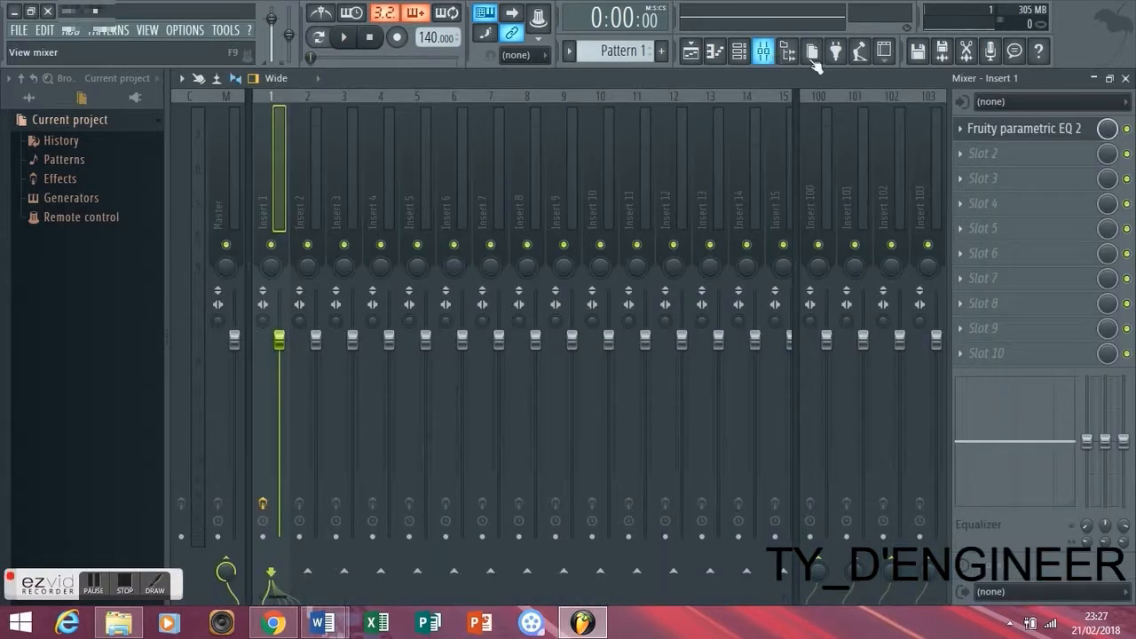
click(1045, 130)
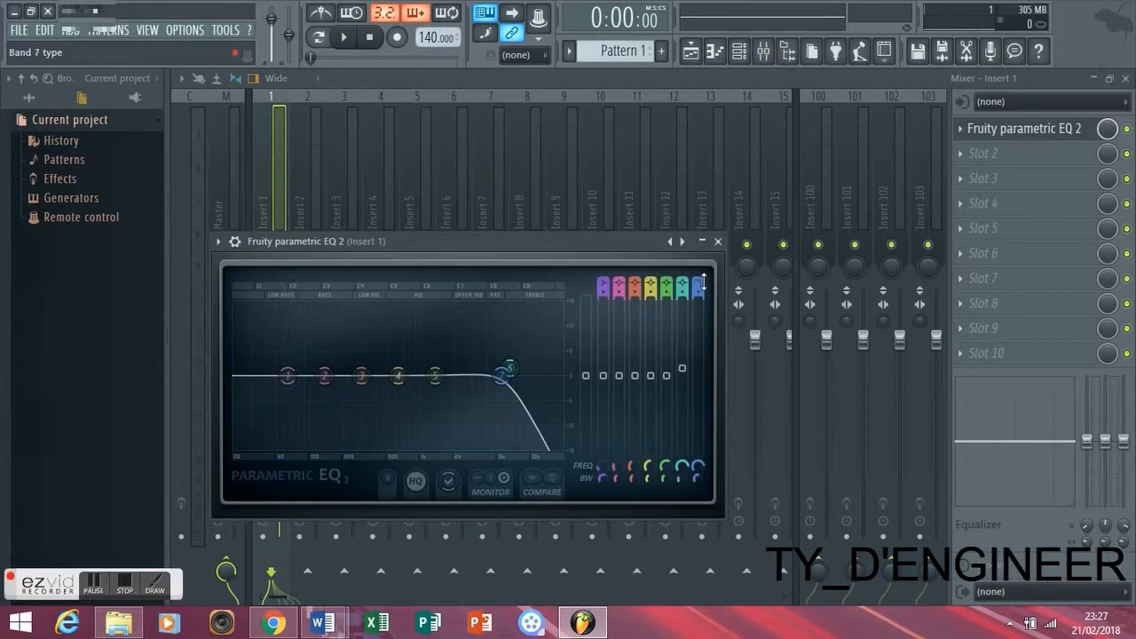
mouse_move(697, 281)
mouse_down()
mouse_move(697, 302)
mouse_move(696, 260)
mouse_move(698, 295)
mouse_move(698, 282)
mouse_up()
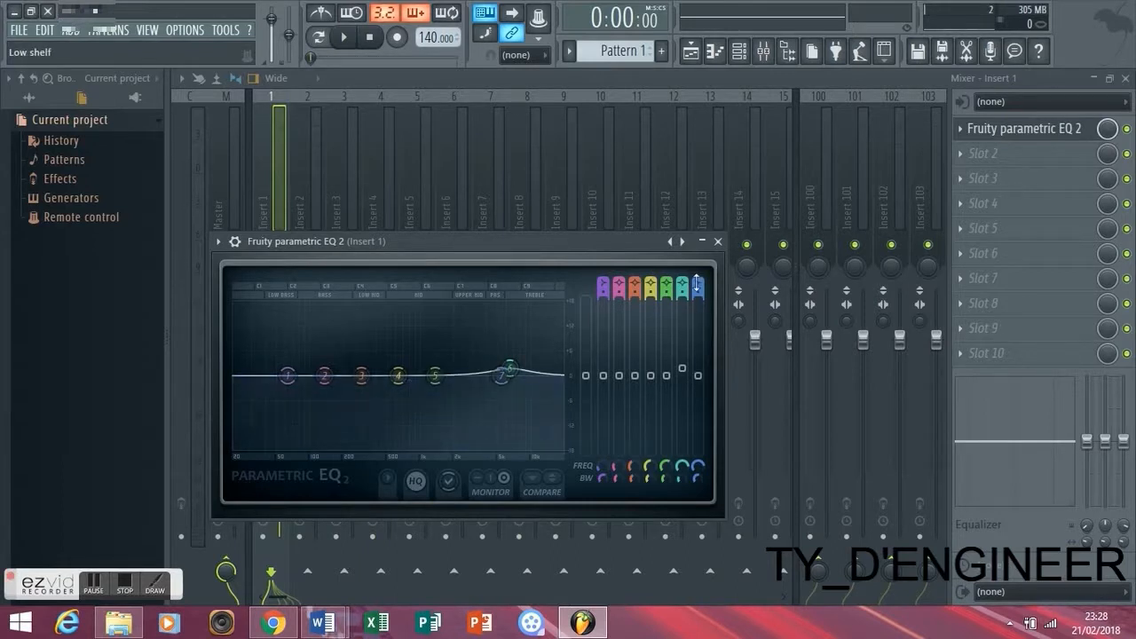